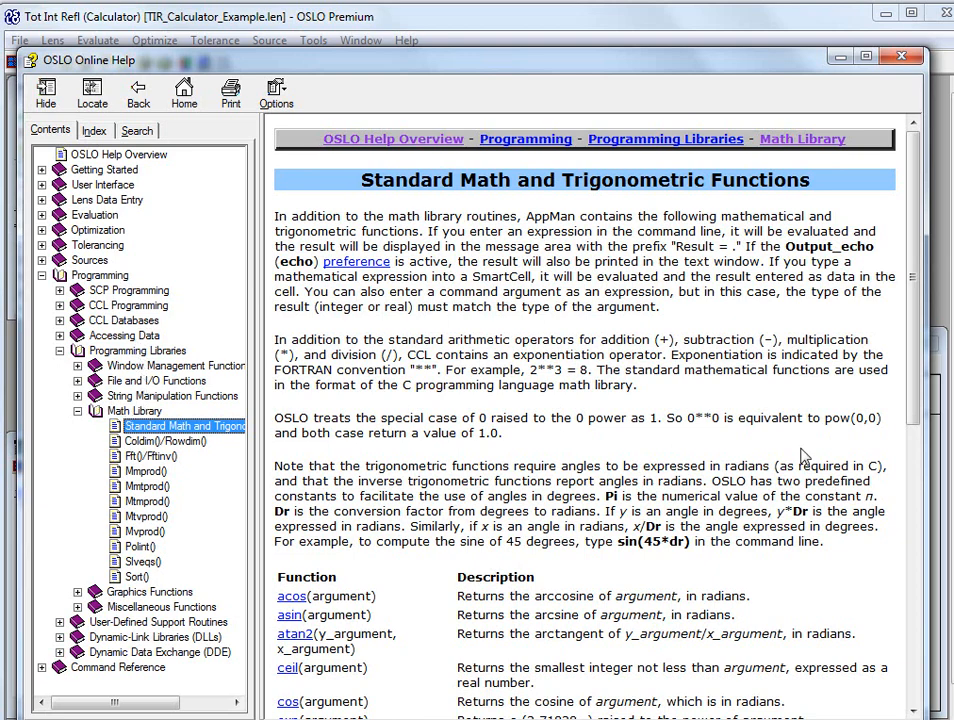
Read the help page on standard math and trigonometric functions, including degree conversion and the function table
{"action": "left_click_drag", "start_coordinate": [918, 392], "coordinate": [881, 593]}
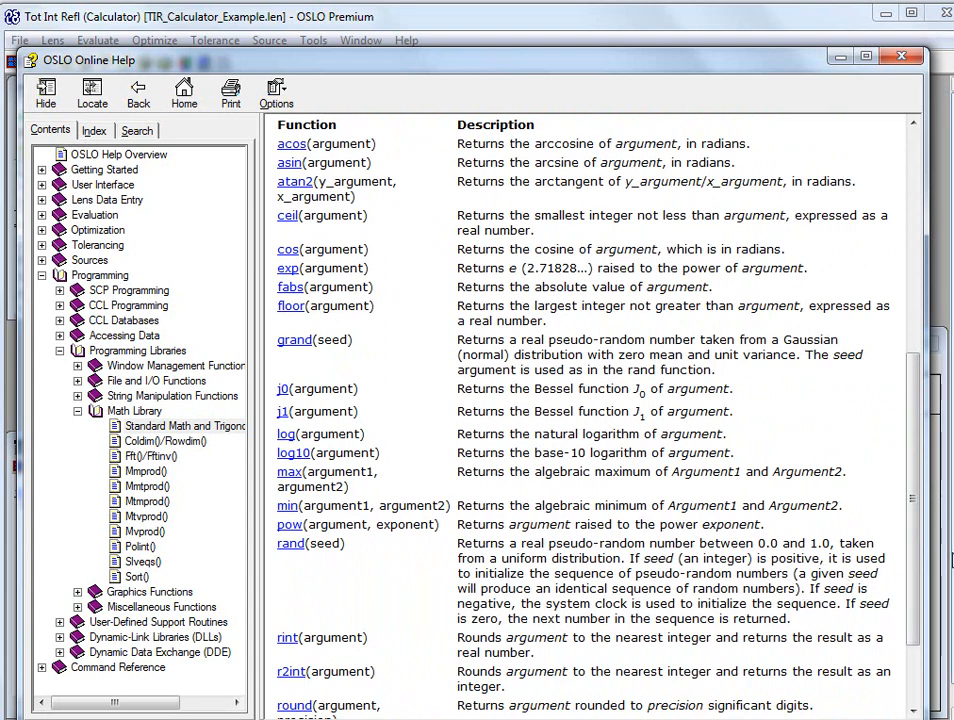
{"action": "left_click_drag", "start_coordinate": [910, 529], "coordinate": [899, 508]}
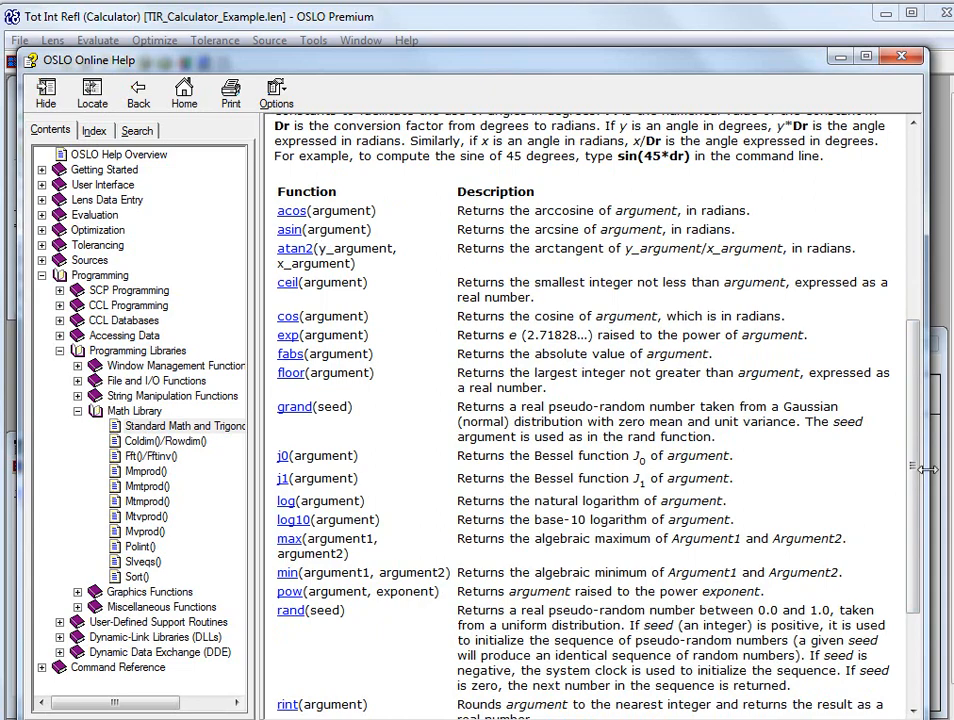
{"action": "left_click_drag", "start_coordinate": [917, 476], "coordinate": [862, 347]}
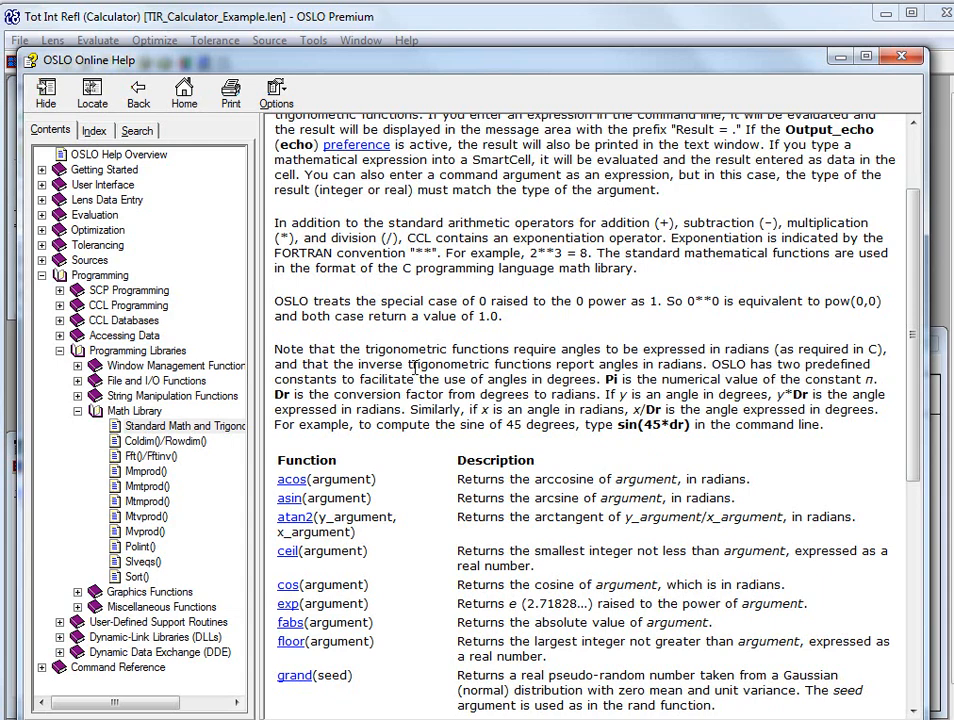
{"action": "left_click", "coordinate": [500, 21]}
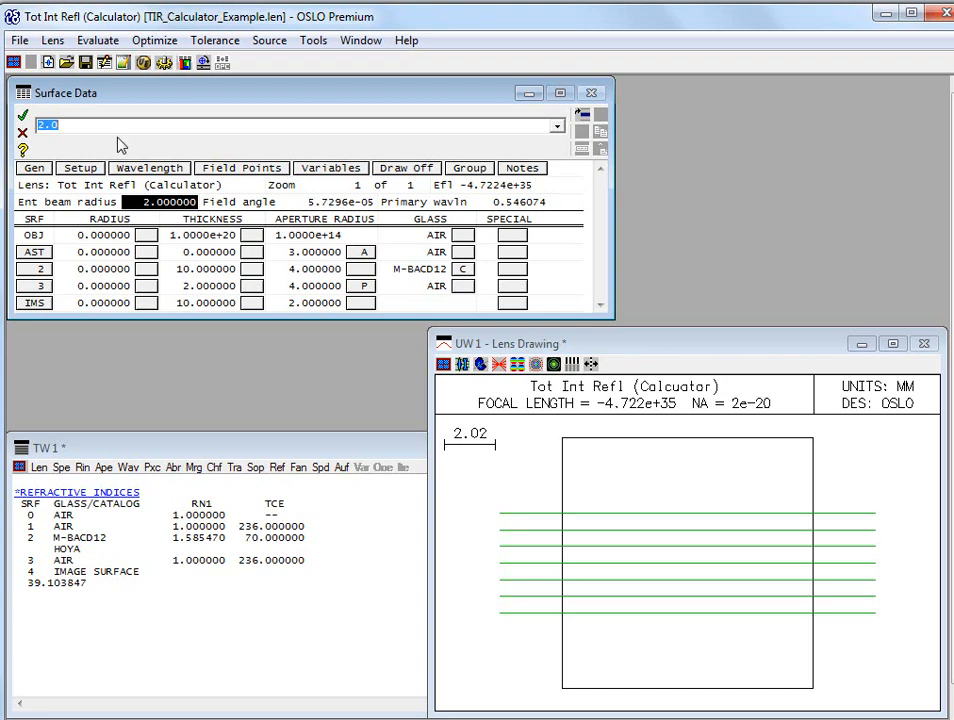
Try entering the entrance beam radius as the expression 2+3, and discard all changes to the surface data
{"action": "left_click_drag", "start_coordinate": [105, 126], "coordinate": [33, 124]}
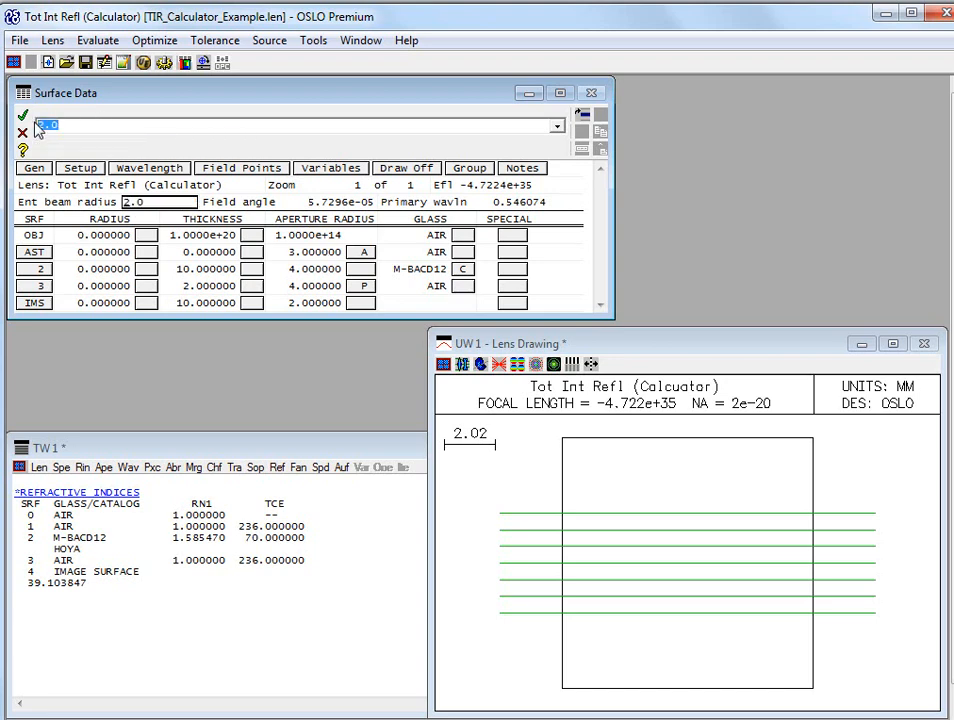
{"action": "type", "text": "2+3"}
{"action": "key", "text": "Return"}
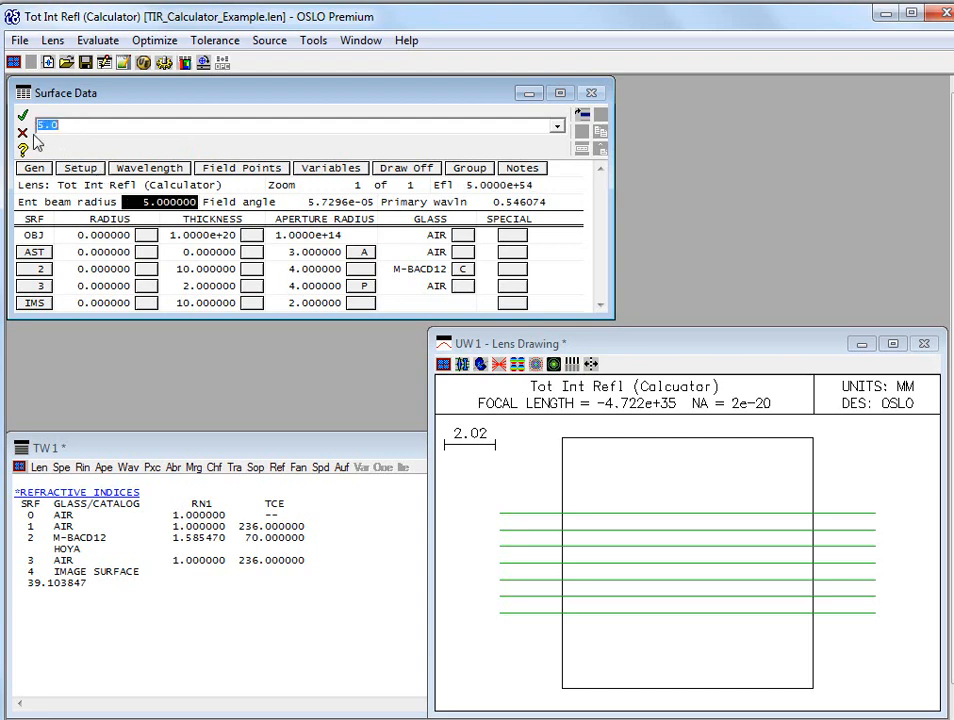
{"action": "left_click", "coordinate": [22, 132]}
{"action": "left_click", "coordinate": [318, 410]}
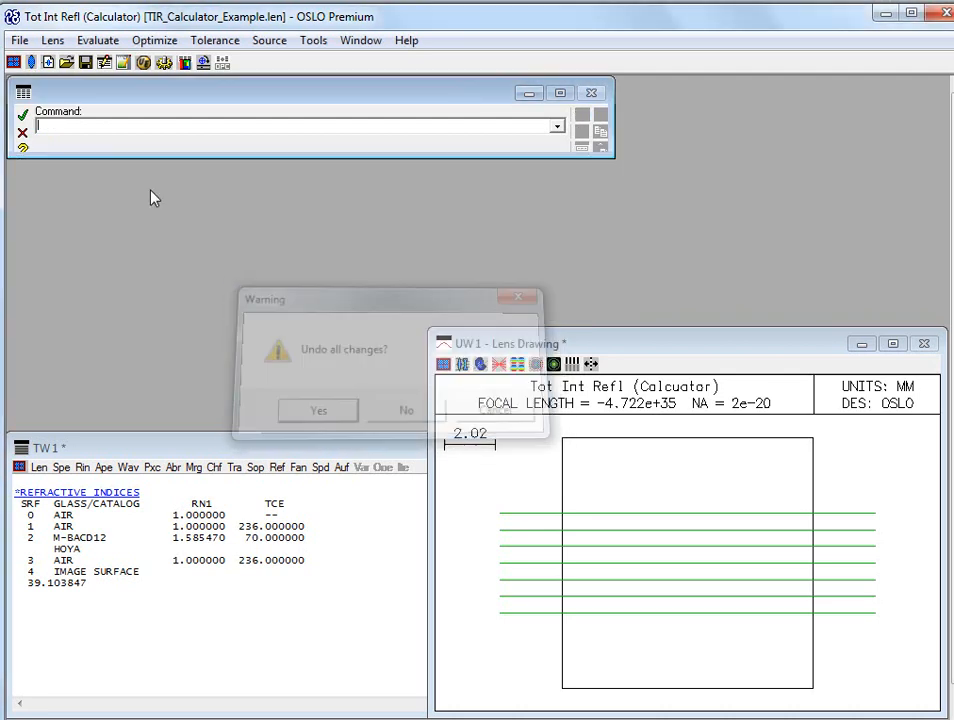
Reopen the surface data and evaluate the expression 2**4 as a command without editing any cell
{"action": "left_click", "coordinate": [14, 62]}
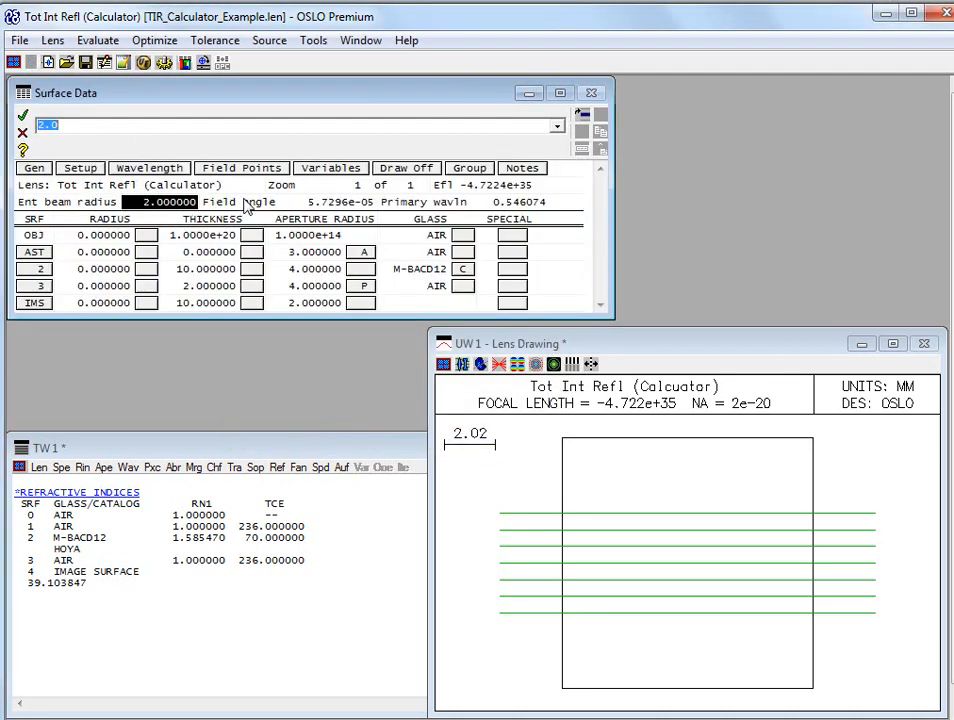
{"action": "left_click", "coordinate": [178, 190]}
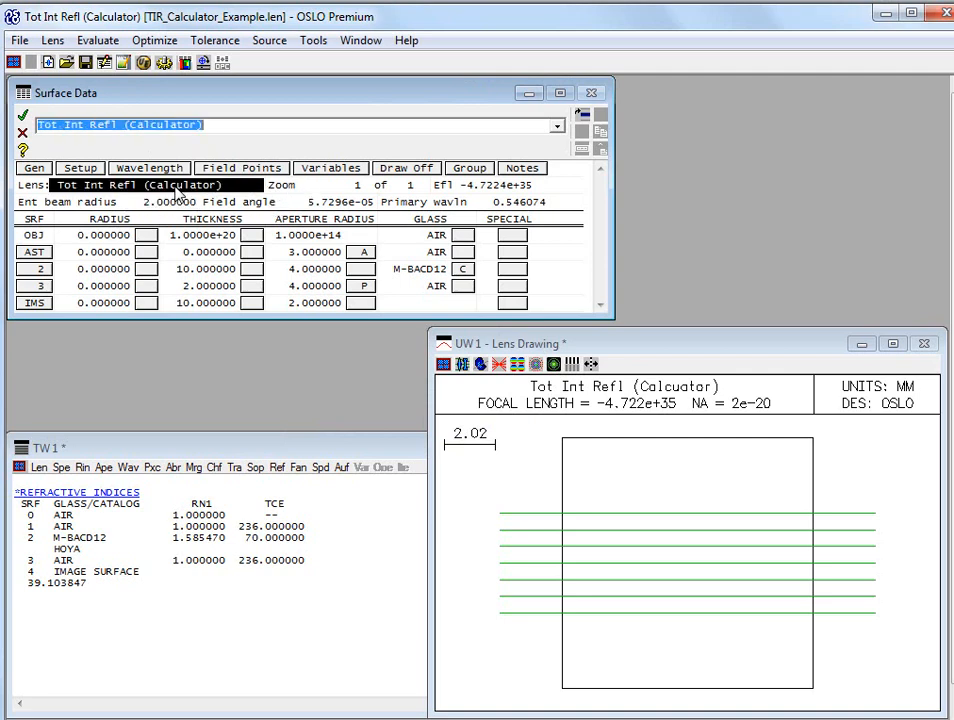
{"action": "left_click", "coordinate": [251, 252]}
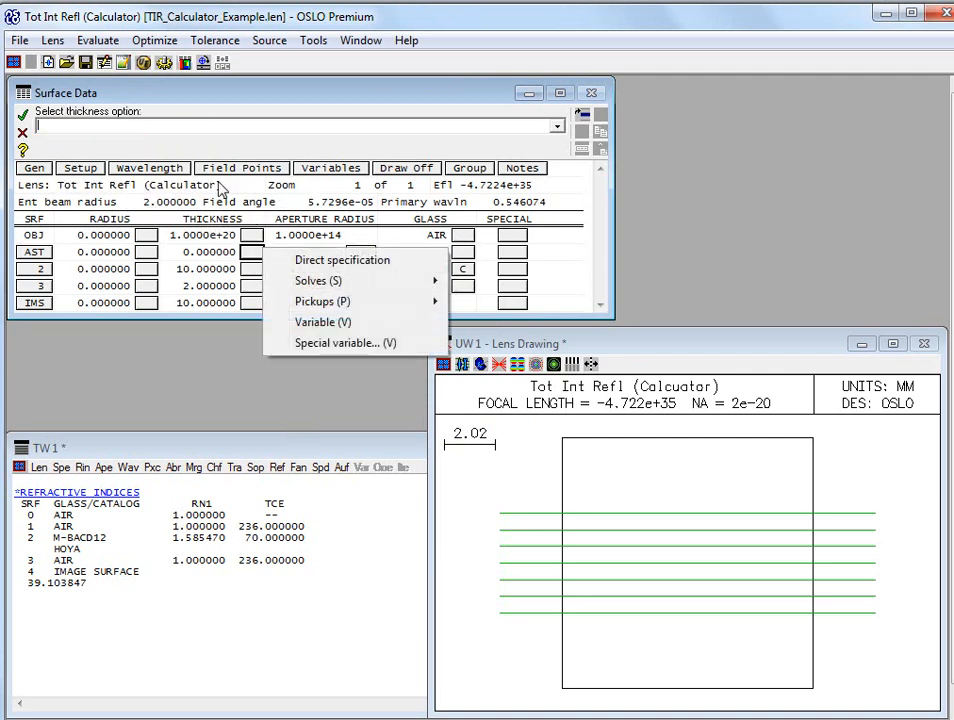
{"action": "left_click", "coordinate": [294, 115]}
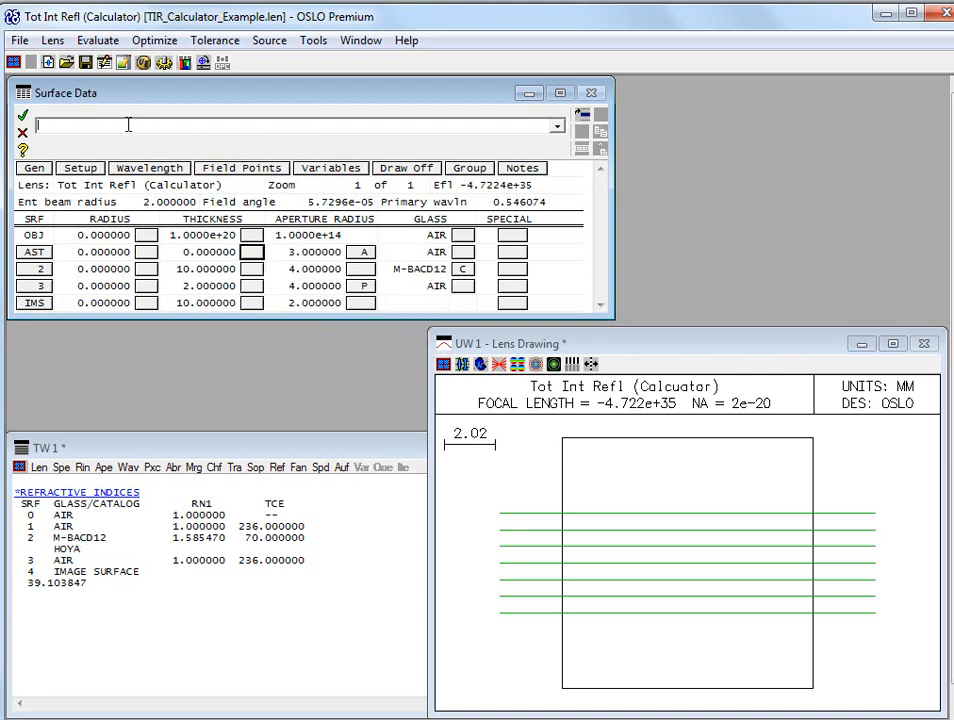
{"action": "type", "text": "2**4"}
{"action": "key", "text": "Return"}
Clear the text window together with its spreadsheet buffer
{"action": "right_click", "coordinate": [208, 620]}
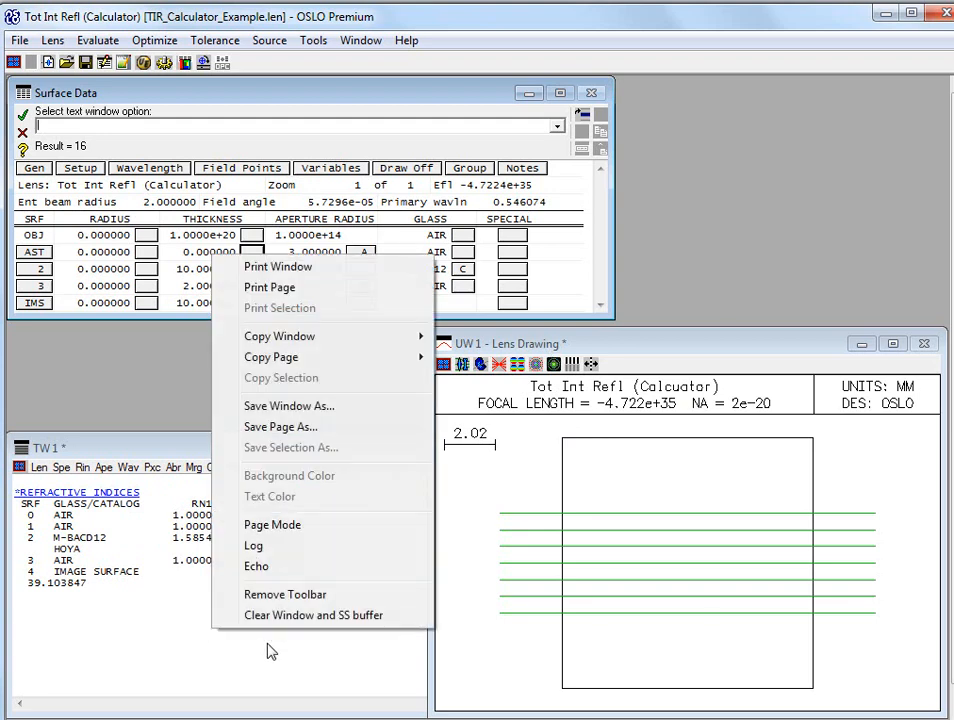
{"action": "left_click", "coordinate": [262, 622]}
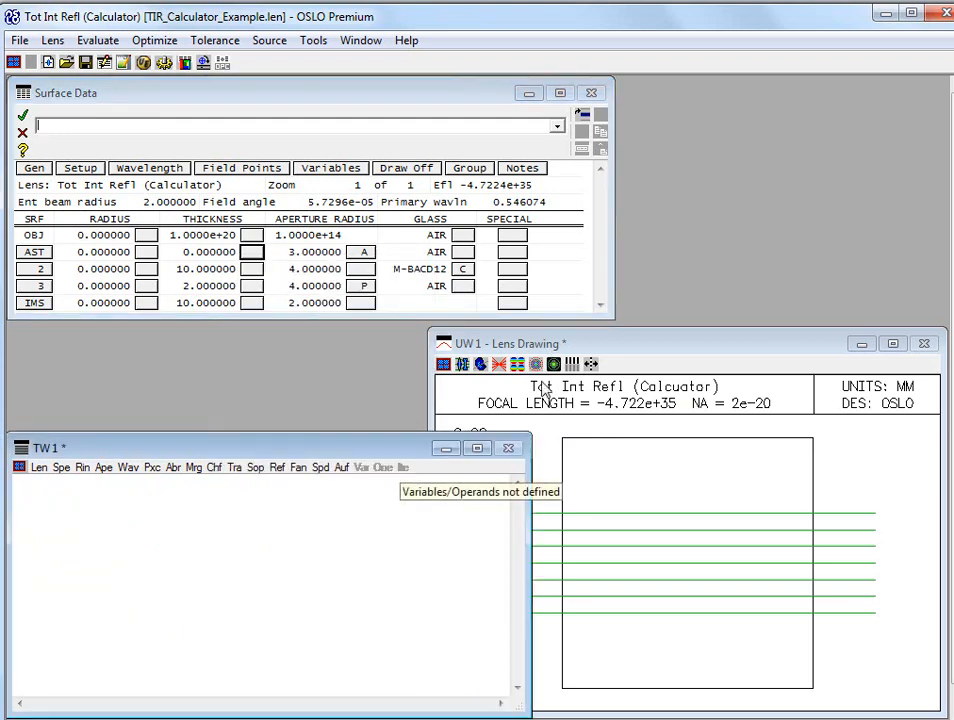
{"action": "left_click", "coordinate": [546, 345]}
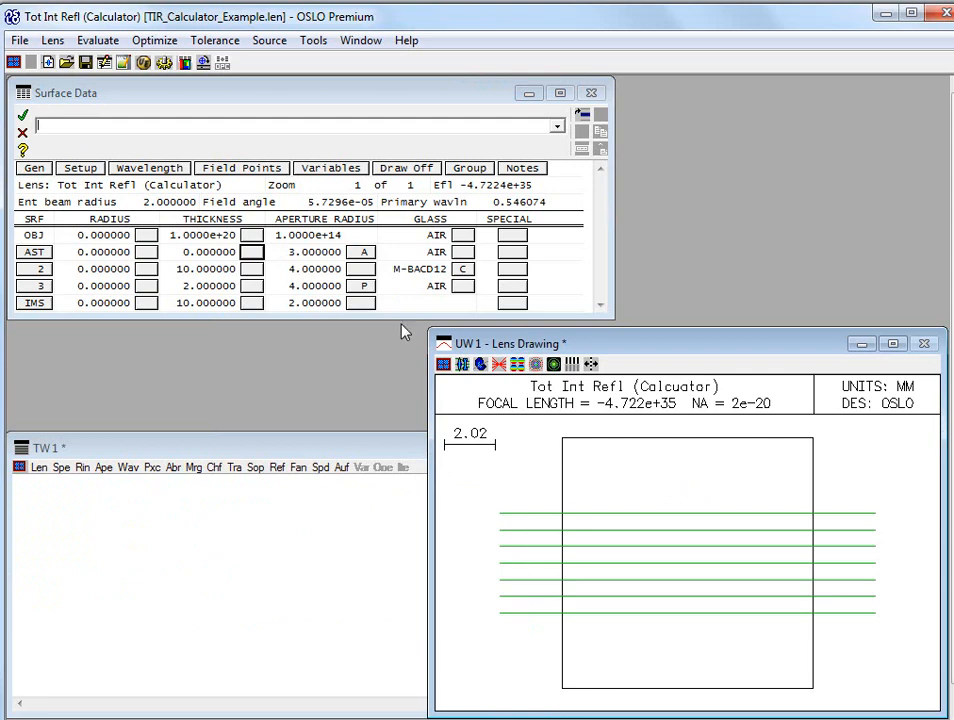
Set the aperture radius of surface 2 with the expression 4.0*1.25
{"action": "left_click", "coordinate": [305, 269]}
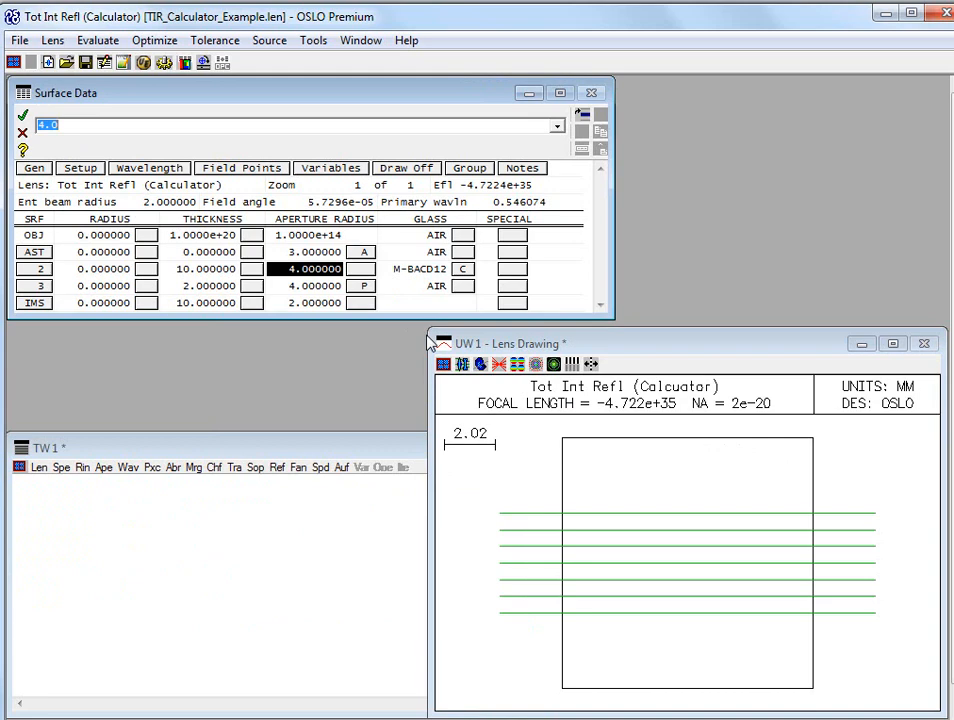
{"action": "left_click", "coordinate": [117, 128]}
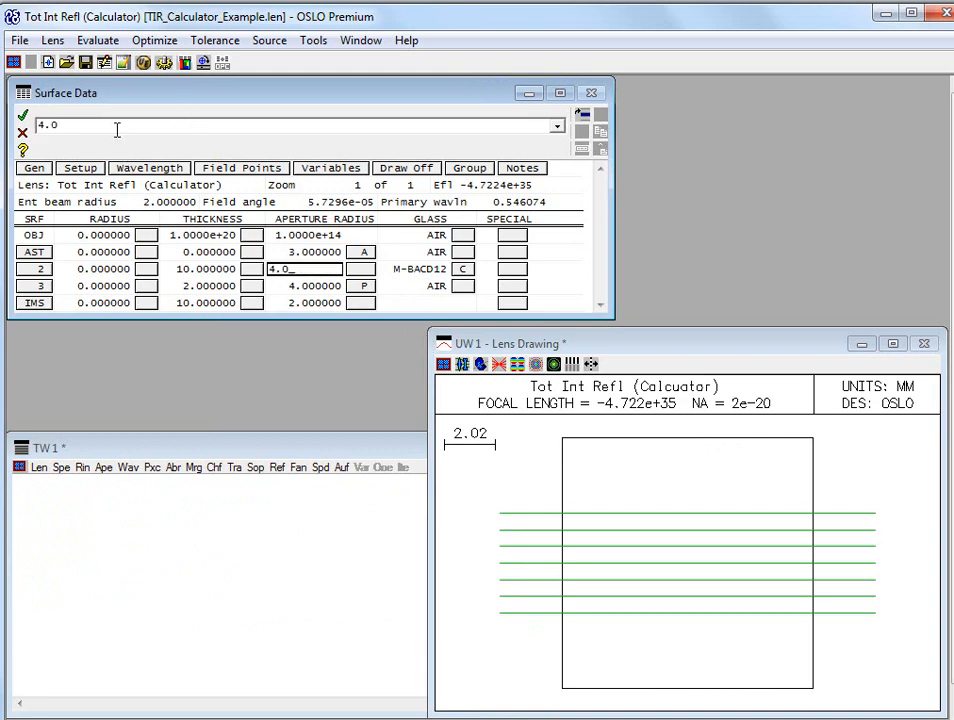
{"action": "type", "text": "*1.25"}
{"action": "key", "text": "Return"}
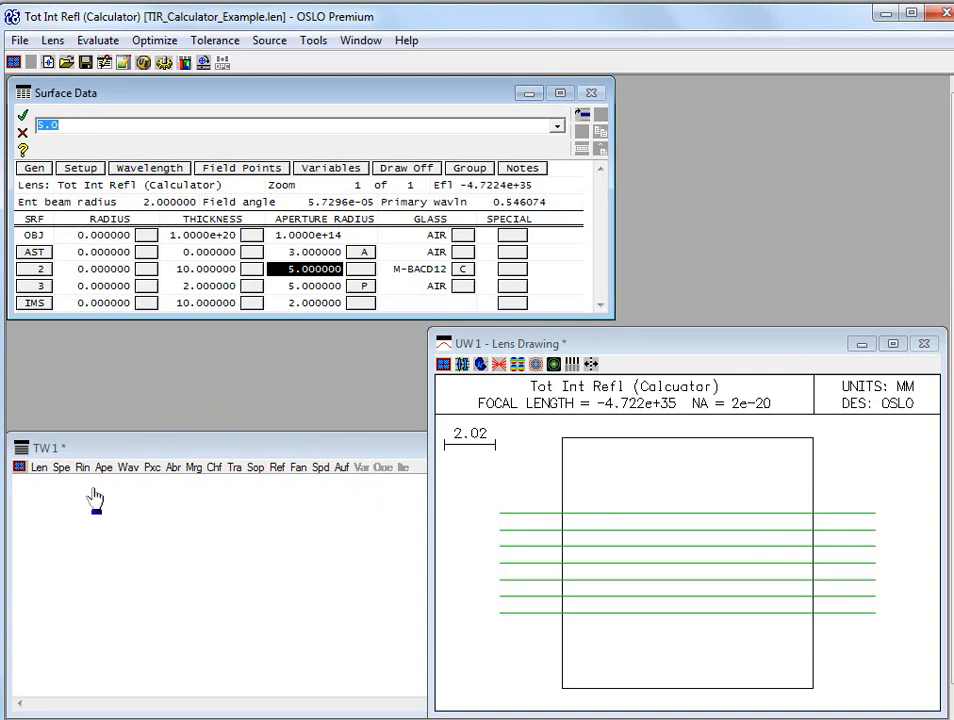
List the refractive indices of the lens surfaces in the text window and free the command line for an expression
{"action": "left_click", "coordinate": [77, 469]}
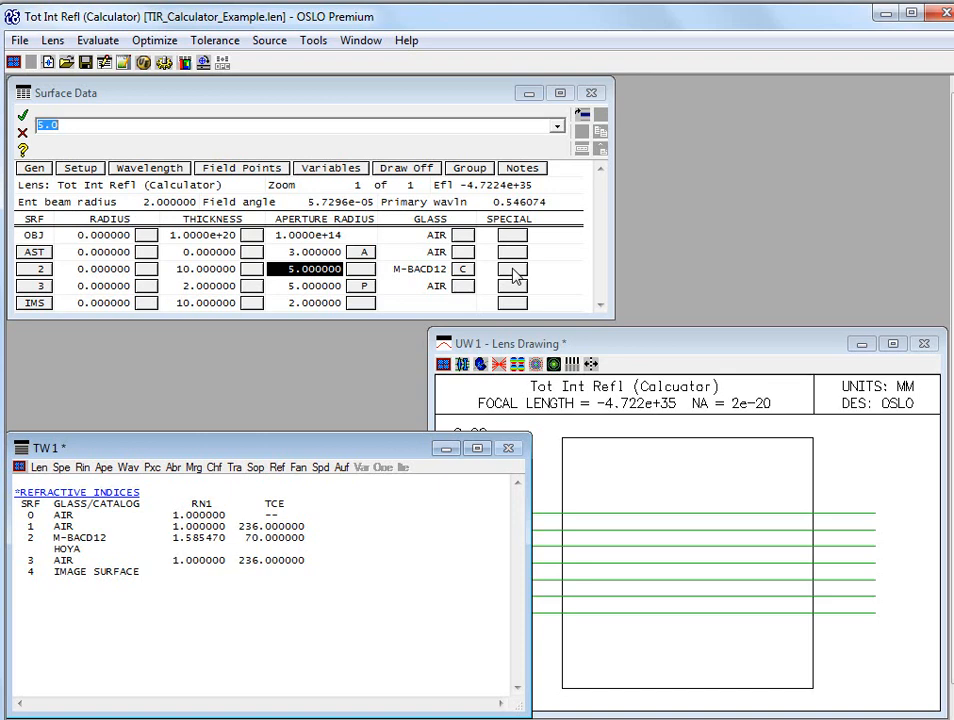
{"action": "left_click", "coordinate": [100, 124]}
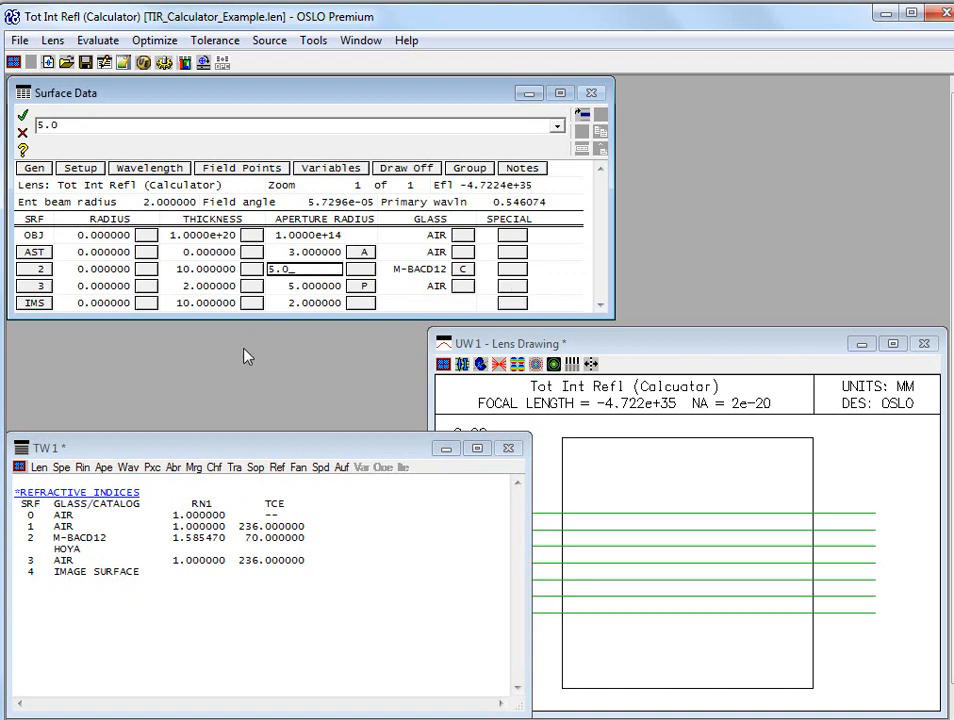
{"action": "left_click", "coordinate": [251, 269]}
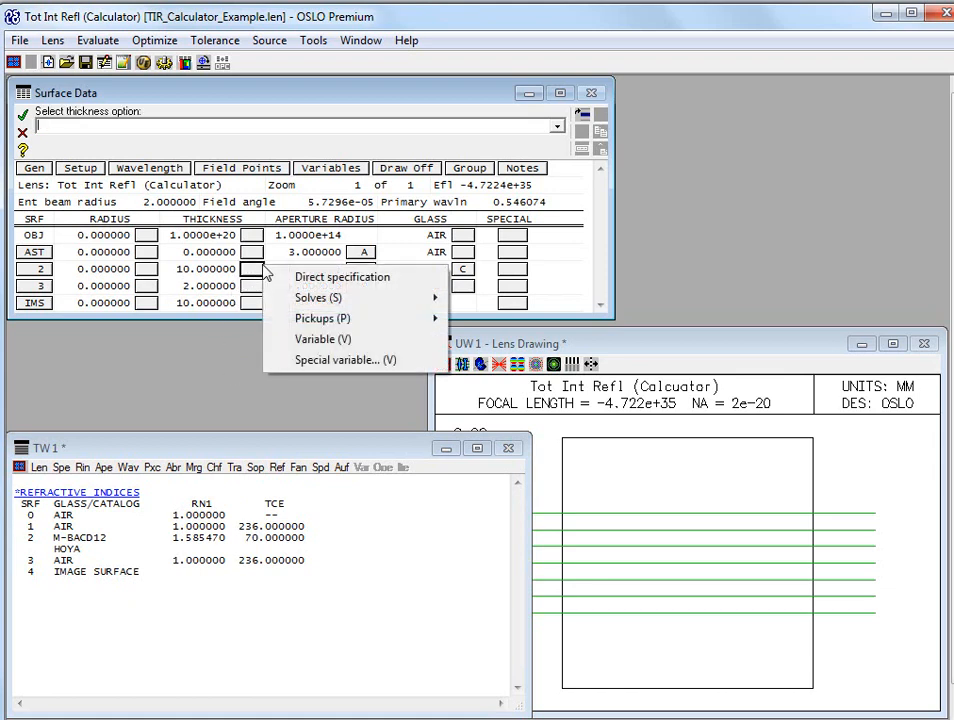
{"action": "left_click", "coordinate": [251, 270]}
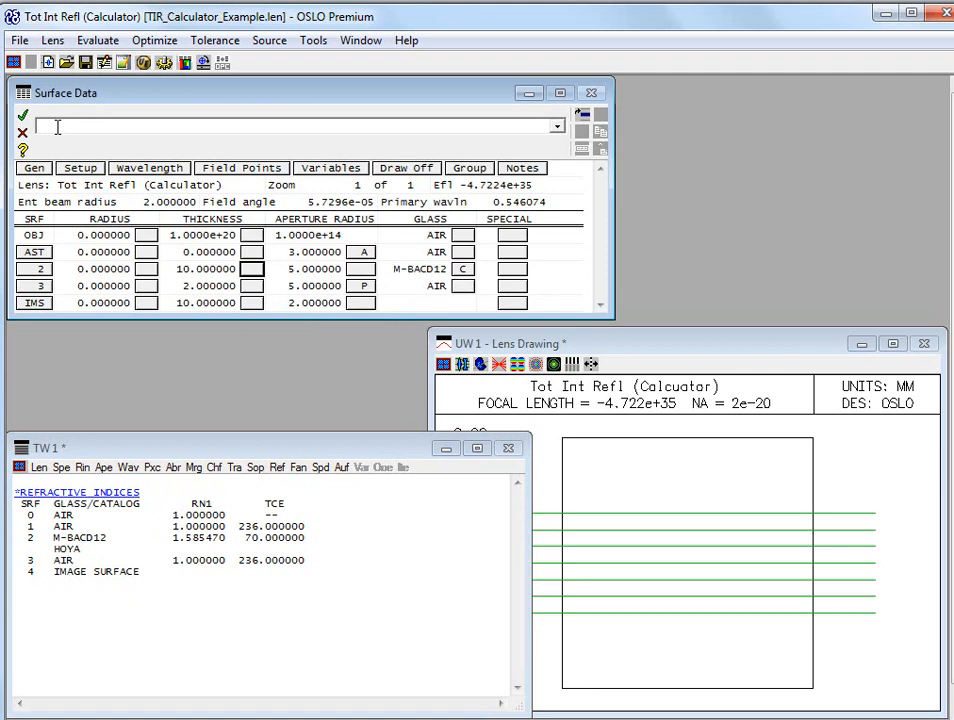
Print the critical angle in degrees with aprt asin(1/a3)/dr, taking a3 from the M-BACD12 refractive index in the text output
{"action": "type", "text": "asph"}
{"action": "type", "text": "("}
{"action": "type", "text": "1"}
{"action": "type", "text": "/"}
{"action": "left_click", "coordinate": [185, 536]}
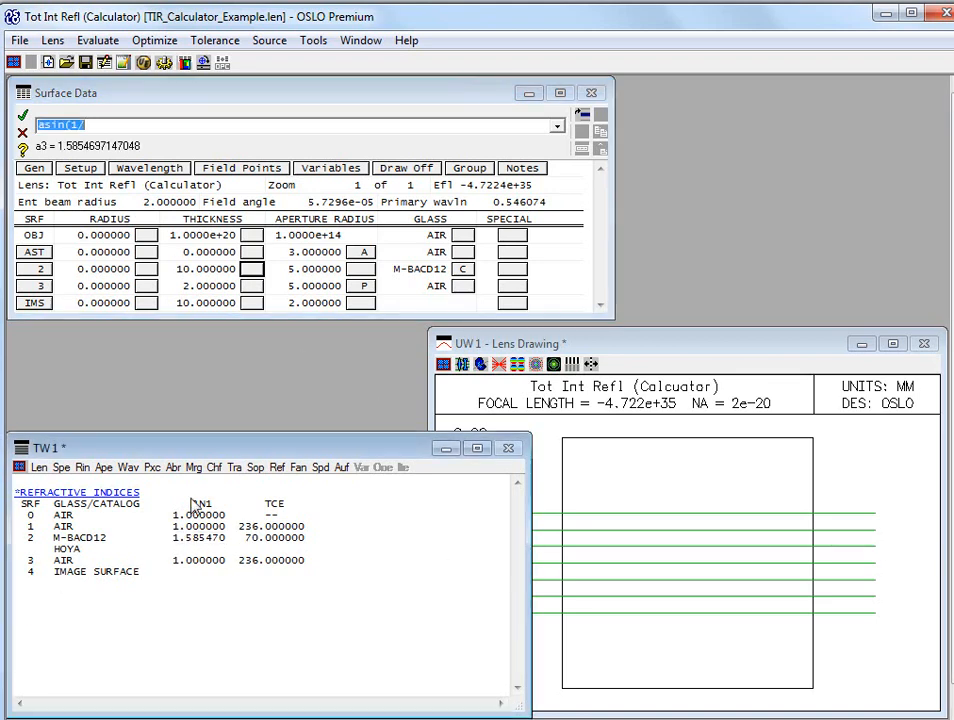
{"action": "left_click", "coordinate": [117, 124]}
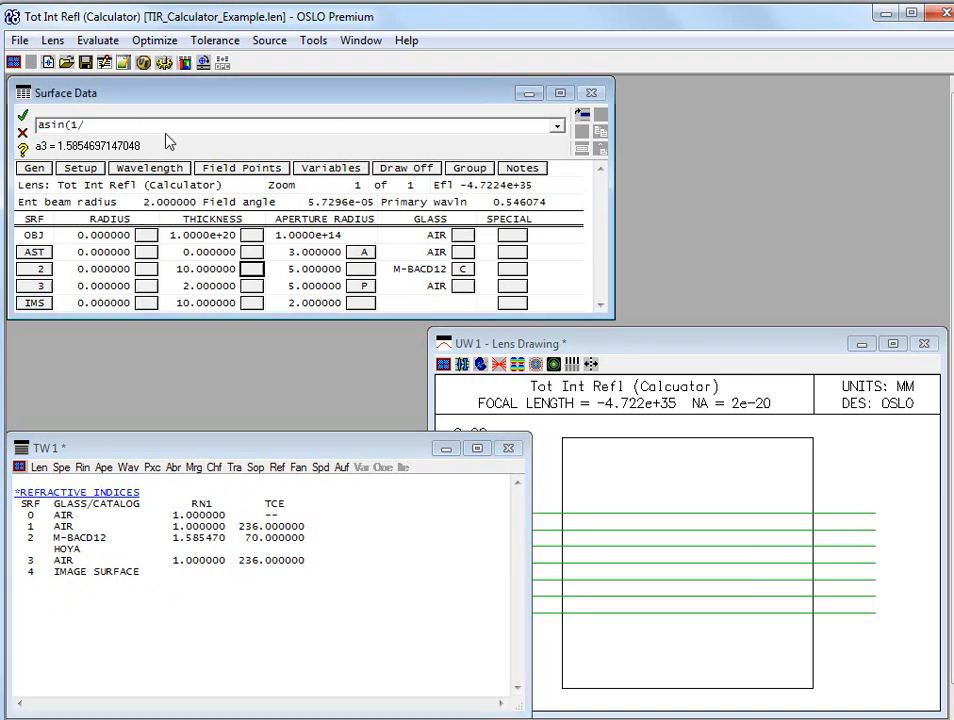
{"action": "type", "text": "a3)/dr"}
{"action": "left_click", "coordinate": [44, 125]}
{"action": "type", "text": "aprt"}
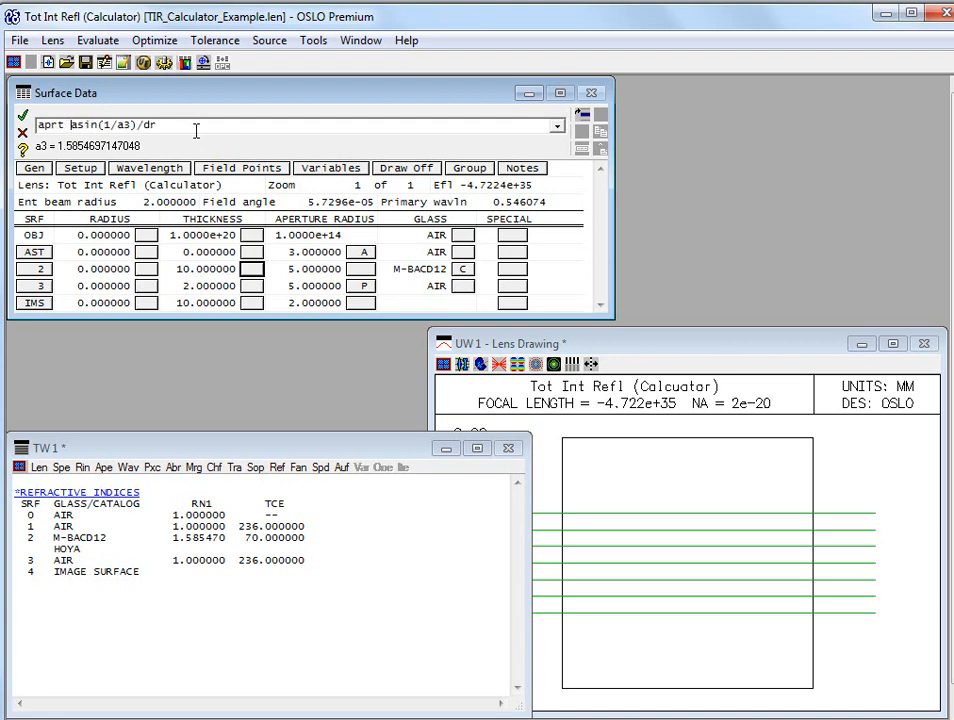
{"action": "key", "text": "Return"}
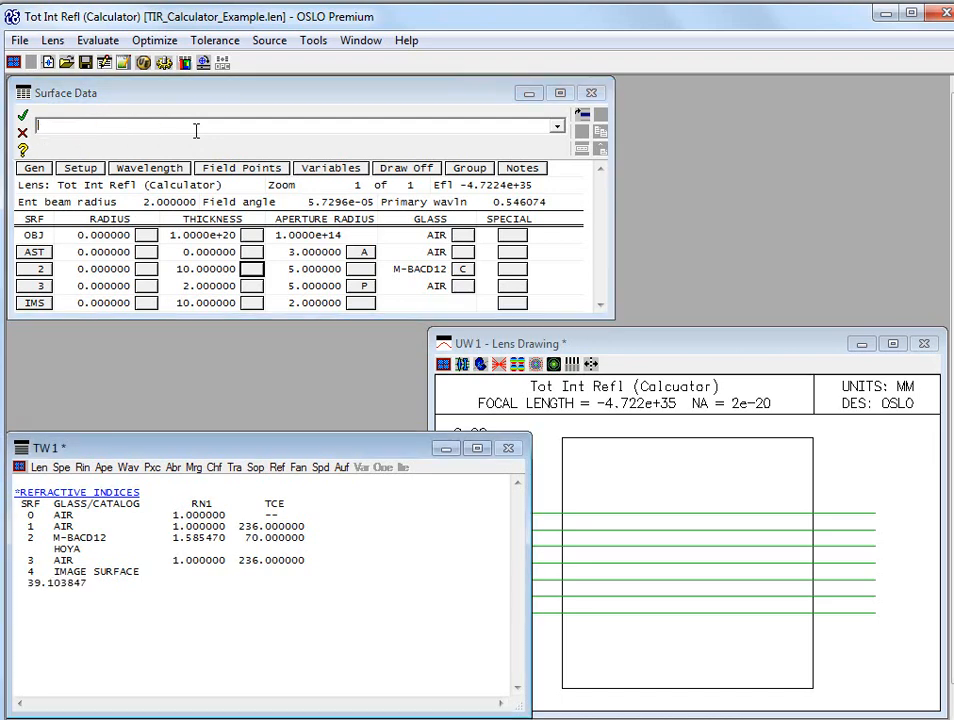
Set the TLA rotation angle of surface 3 to buffer value a5, the printed critical angle, and redraw the lens drawing
{"action": "left_click", "coordinate": [45, 594]}
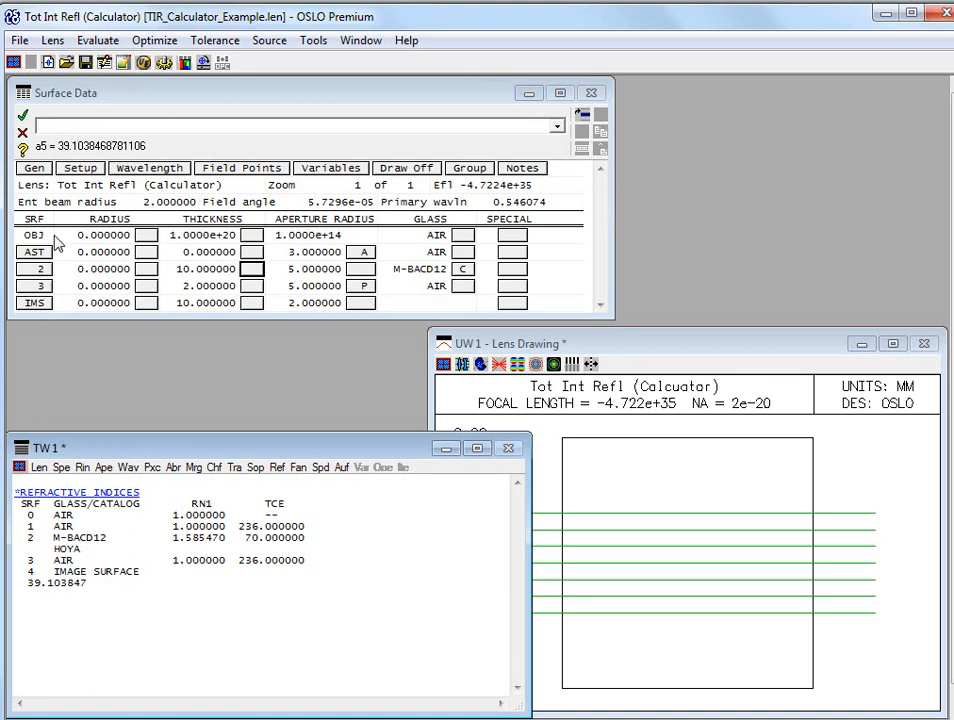
{"action": "left_click", "coordinate": [512, 274]}
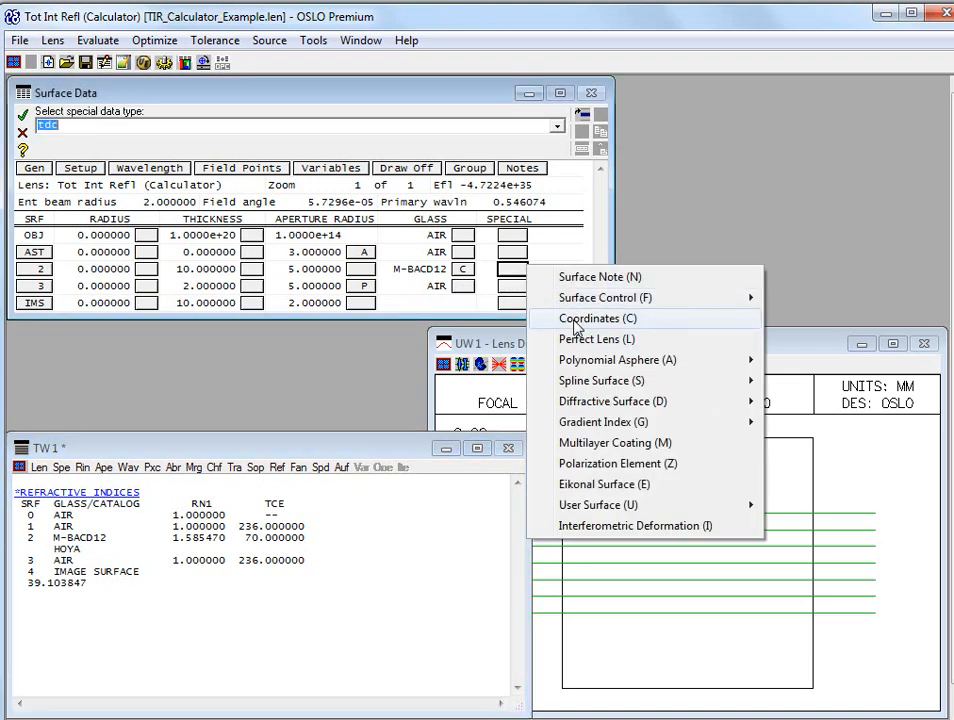
{"action": "left_click", "coordinate": [297, 349]}
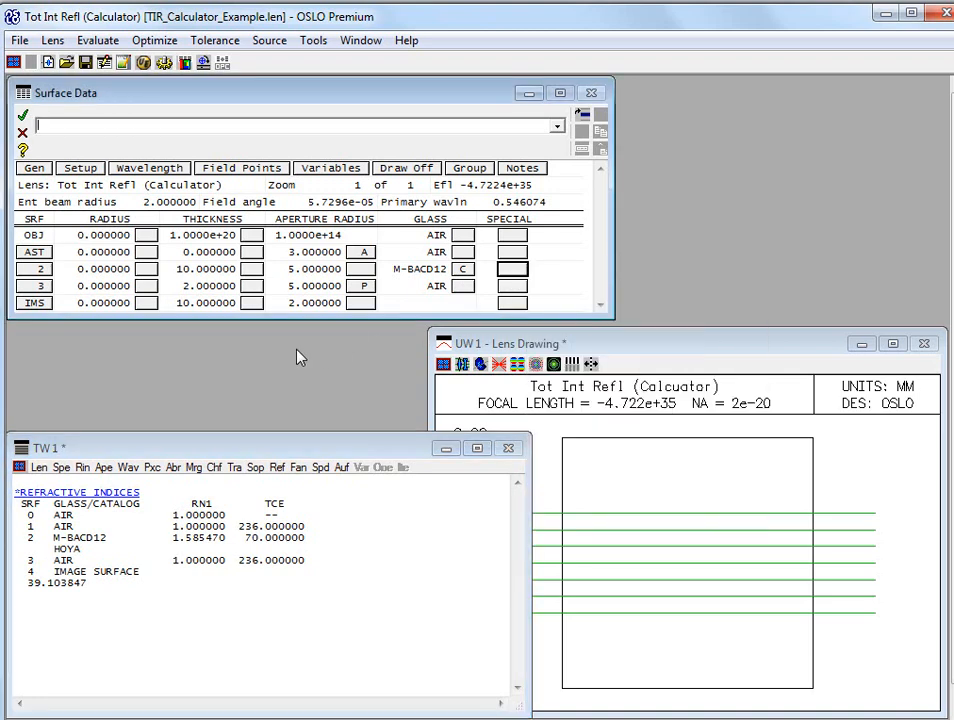
{"action": "left_click", "coordinate": [520, 286]}
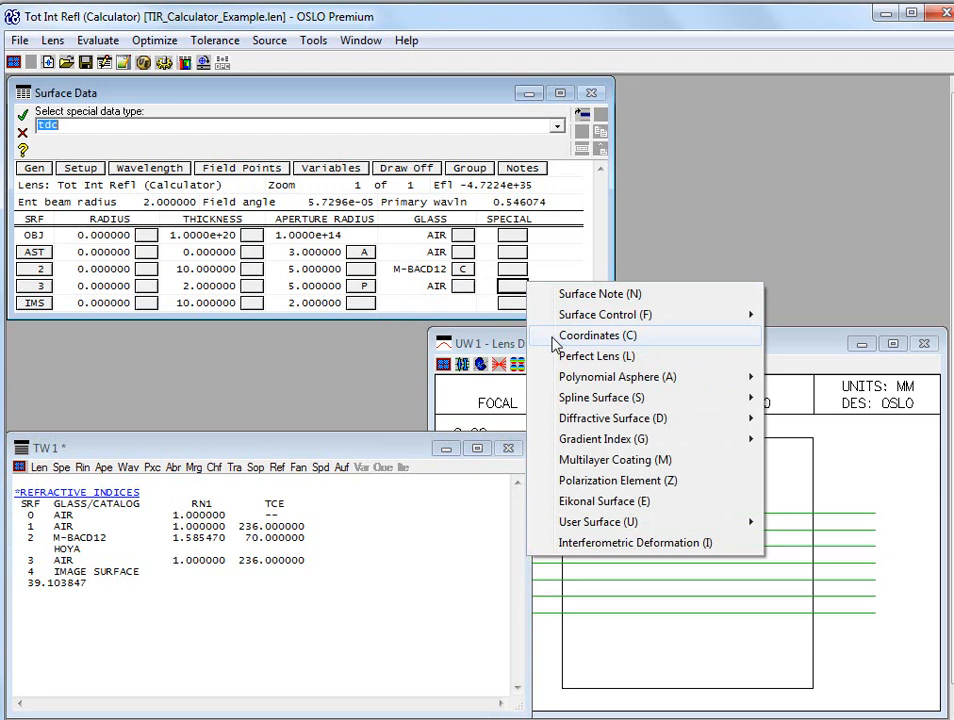
{"action": "left_click", "coordinate": [556, 336]}
{"action": "left_click", "coordinate": [80, 304]}
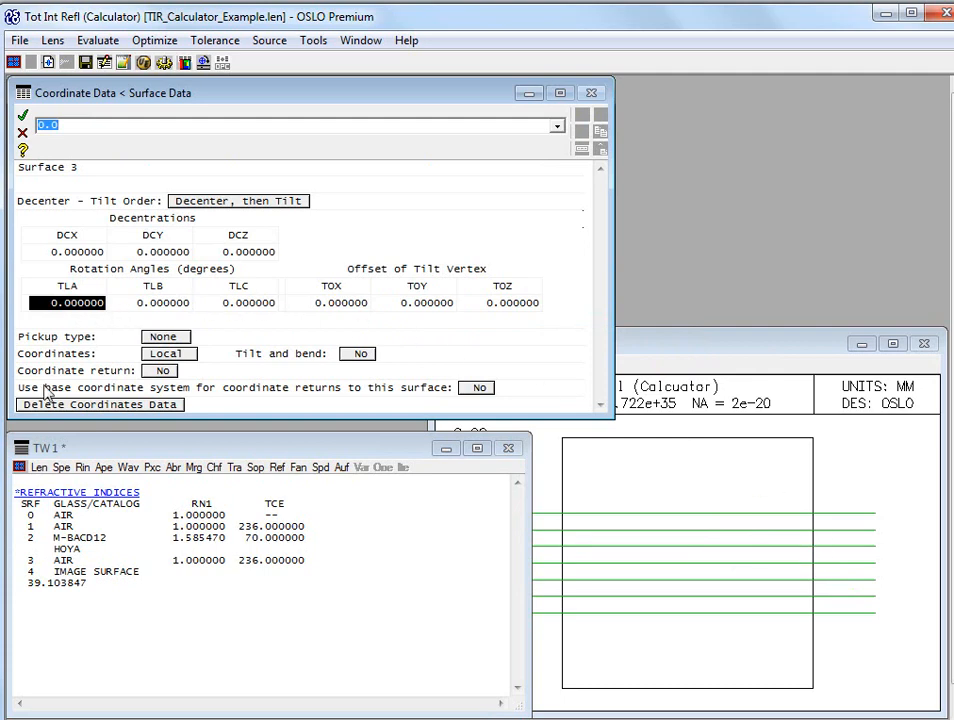
{"action": "left_click", "coordinate": [35, 584]}
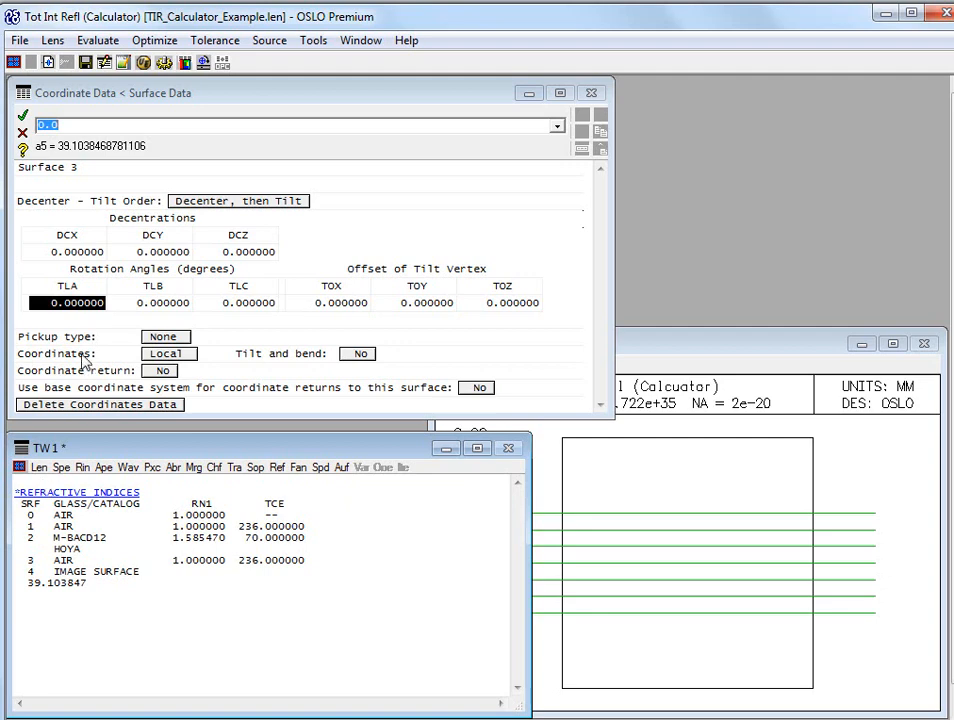
{"action": "left_click", "coordinate": [30, 304]}
{"action": "type", "text": "a5"}
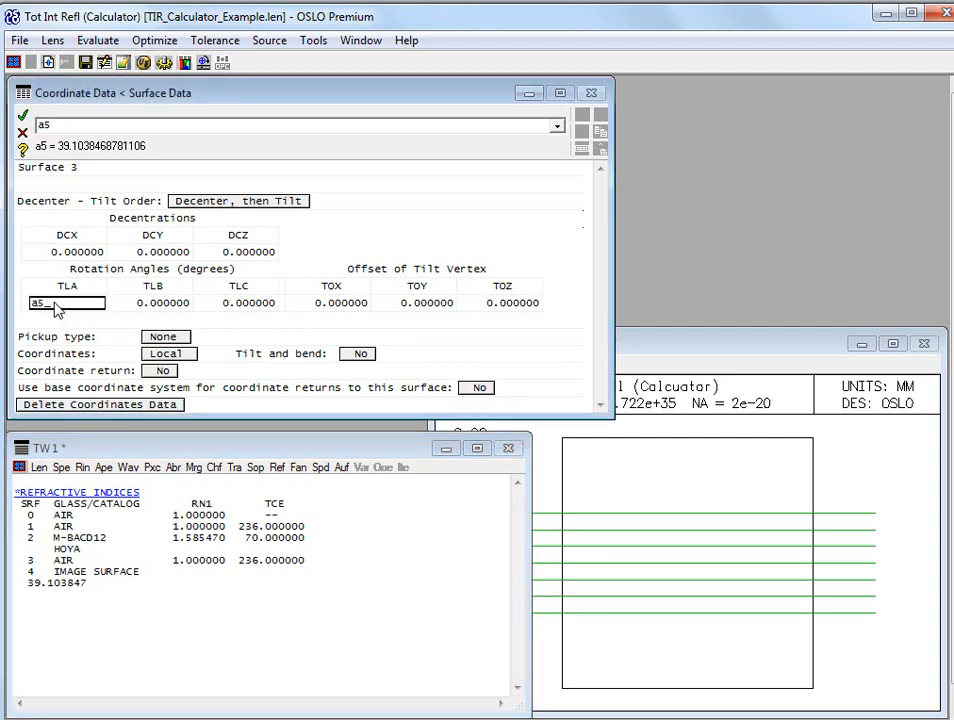
{"action": "key", "text": "Return"}
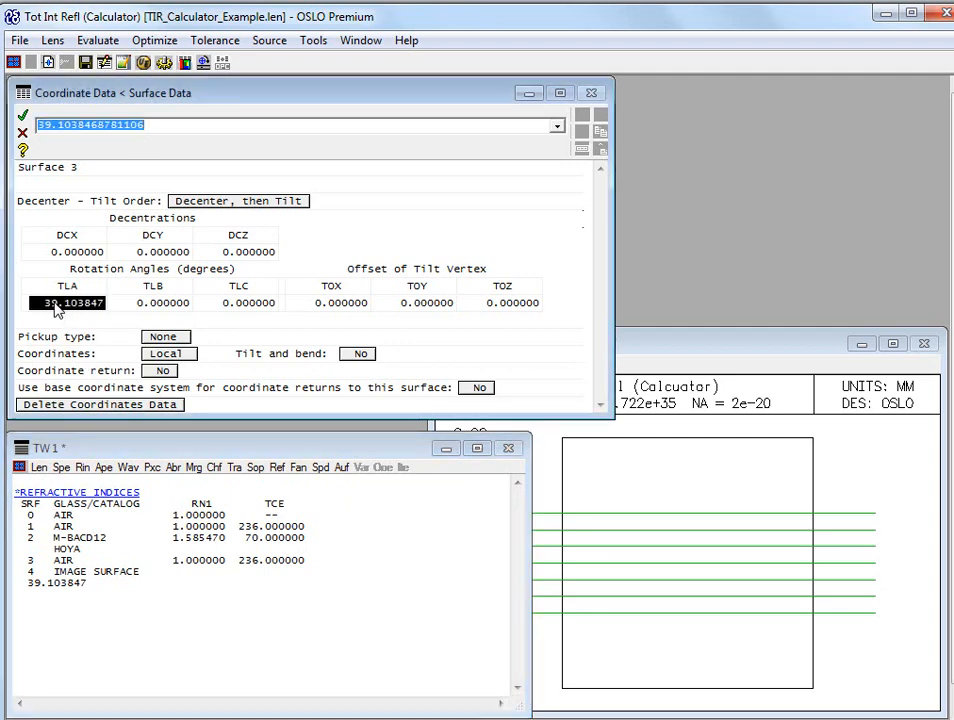
{"action": "key", "text": "Return"}
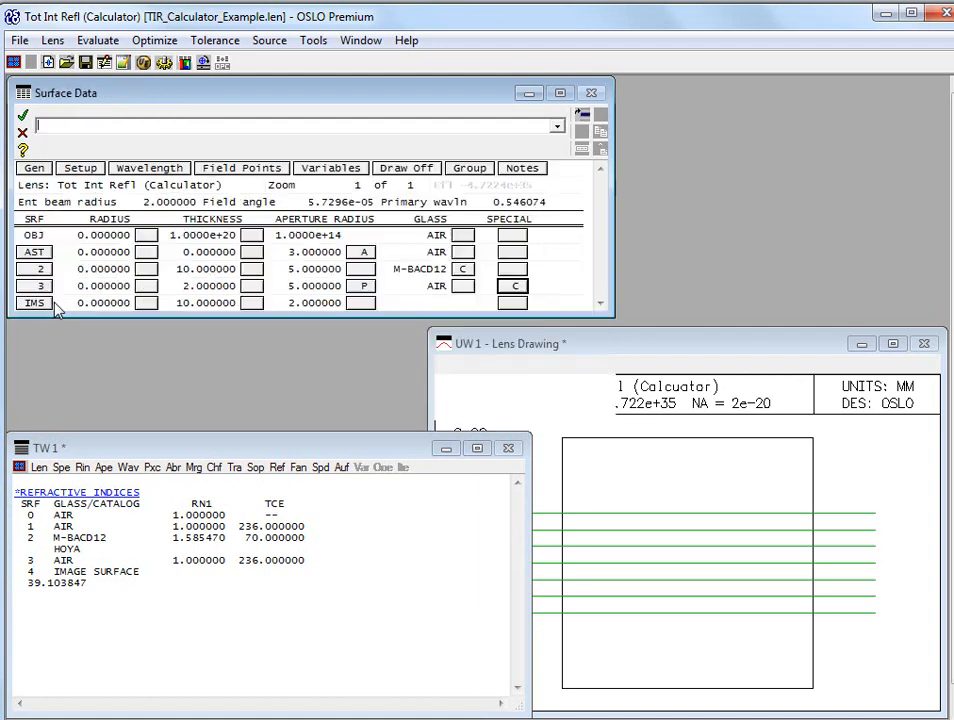
{"action": "double_click", "coordinate": [736, 562]}
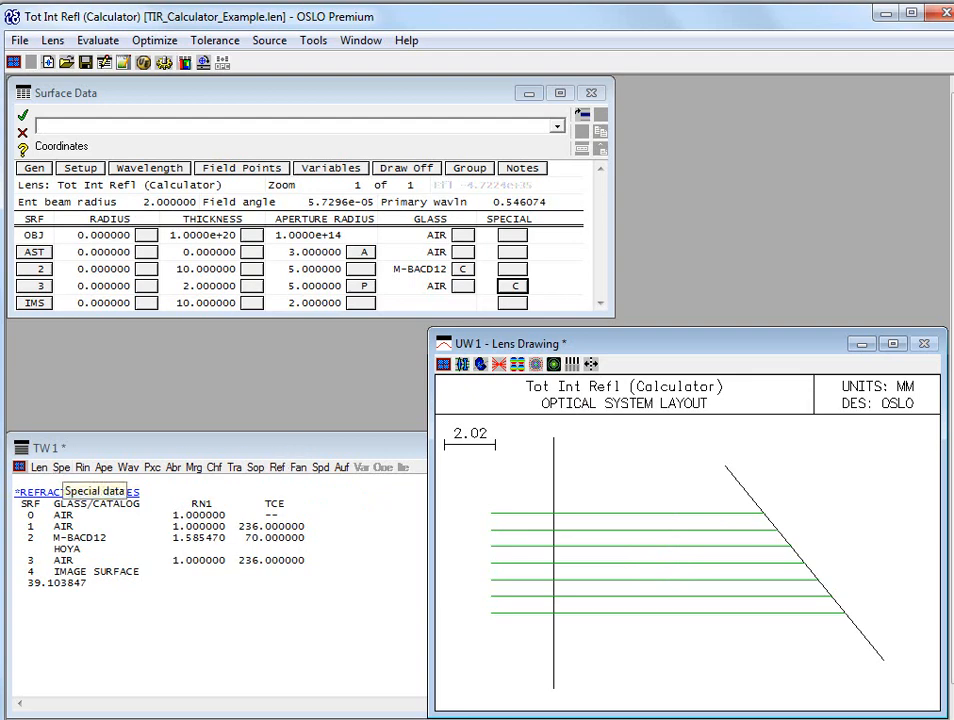
Set the TLA rotation angle of surface 3 to 39 degrees and accept the coordinate data
{"action": "left_click", "coordinate": [514, 288]}
{"action": "left_click", "coordinate": [715, 215]}
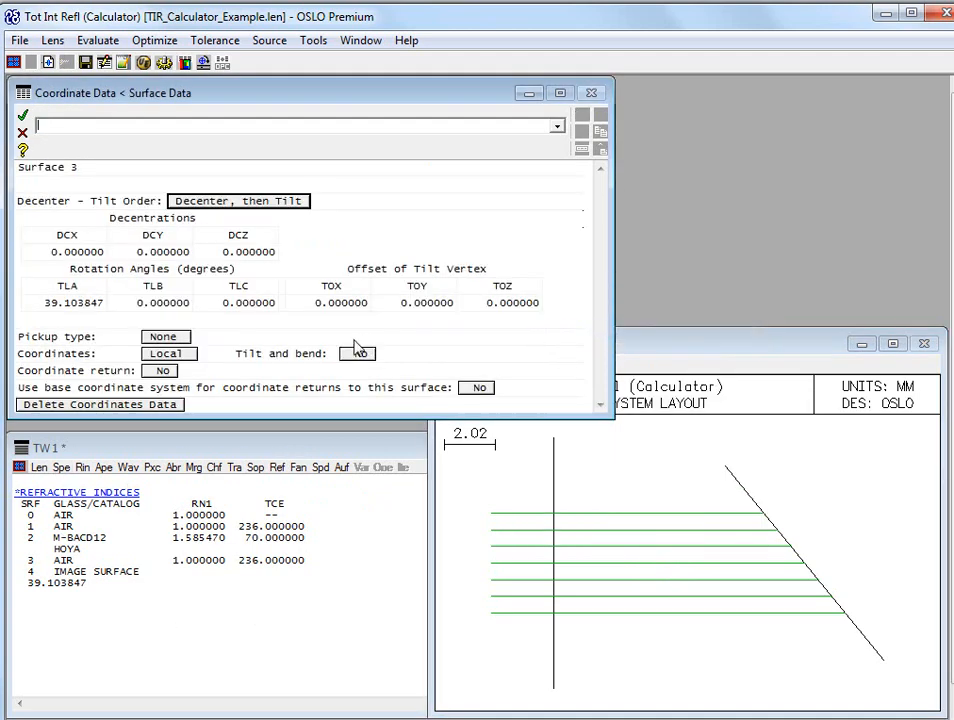
{"action": "left_click", "coordinate": [66, 304]}
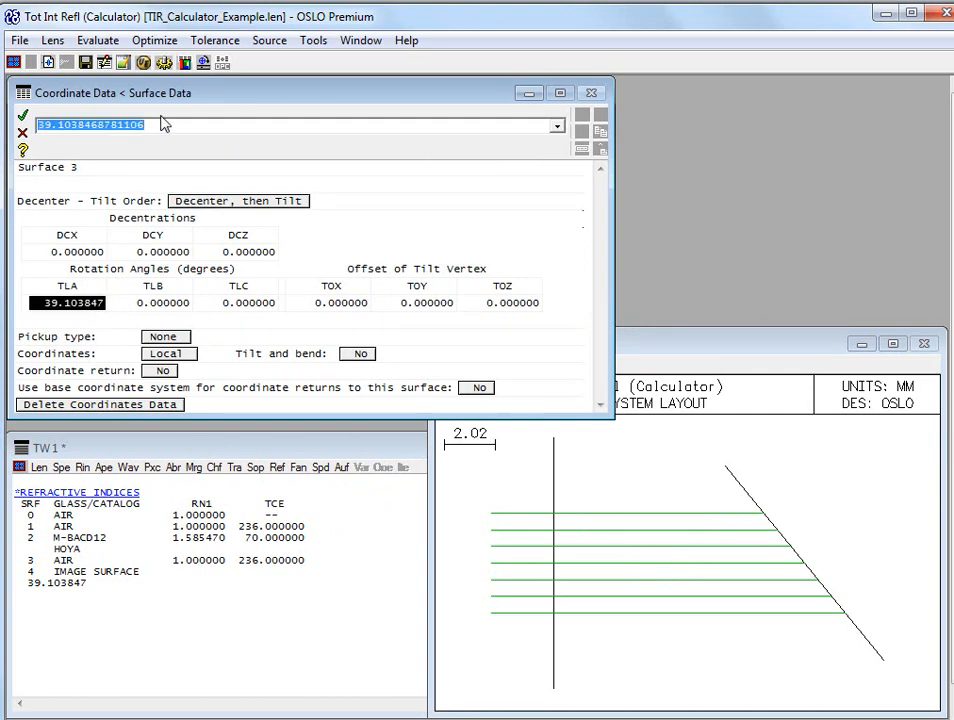
{"action": "type", "text": "39"}
{"action": "key", "text": "Return"}
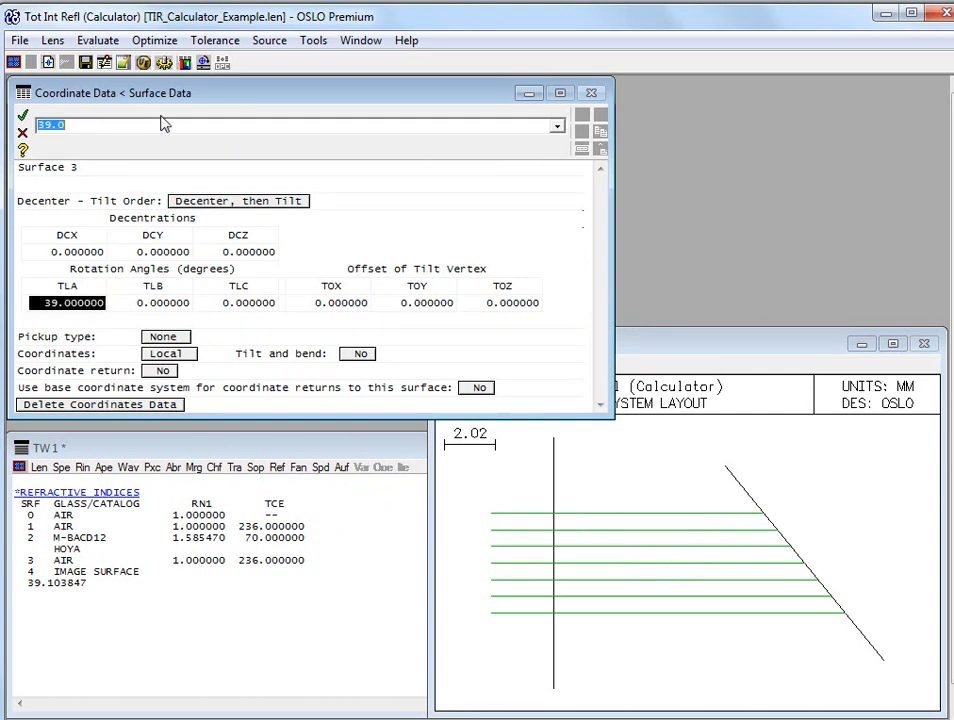
{"action": "key", "text": "Return"}
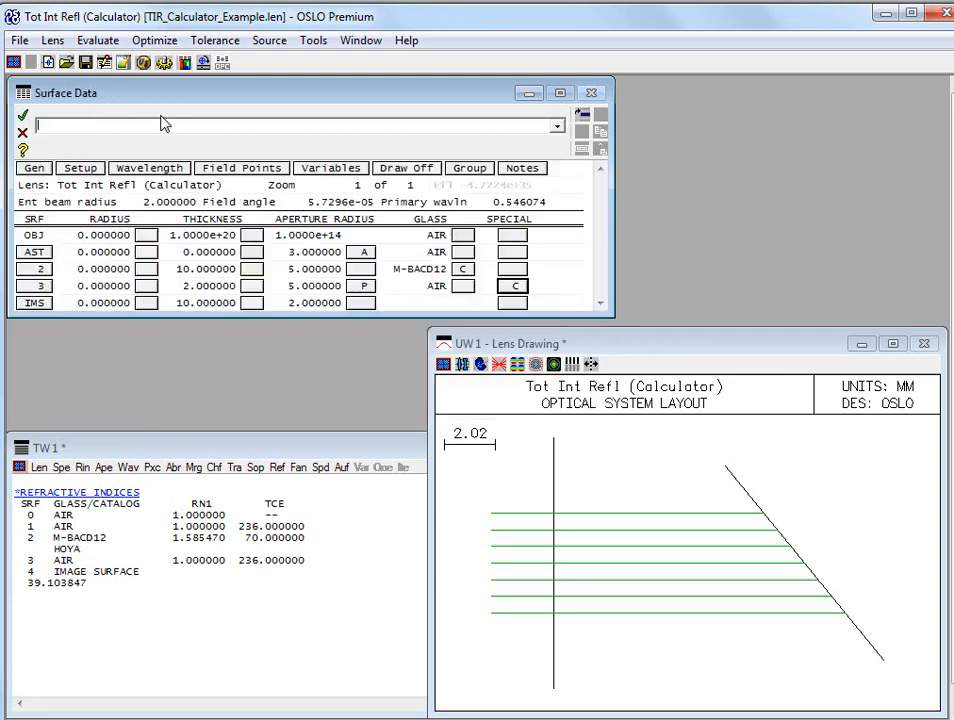